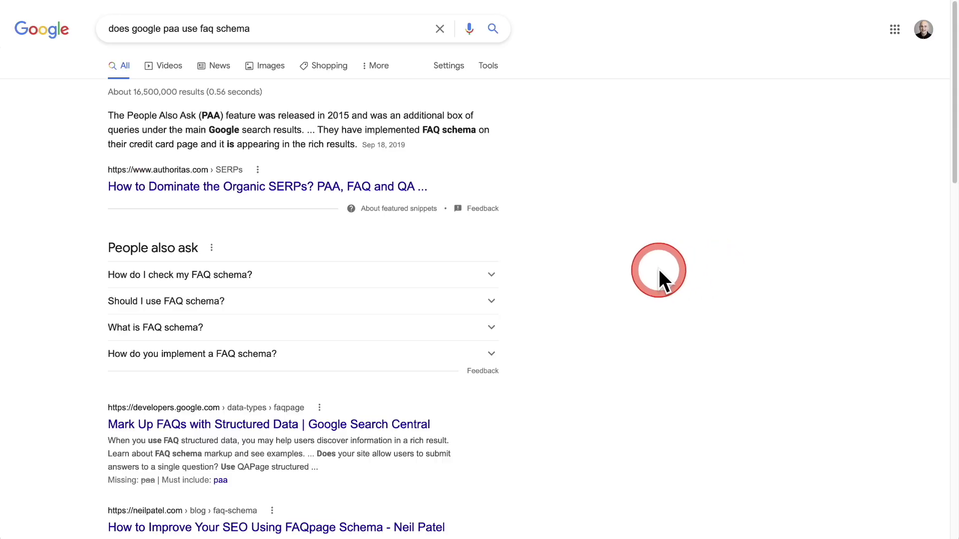
Step: Expand the People also ask answer 'How do I check my FAQ schema?' to reveal its three validation steps
scroll(648, 269, down, 3)
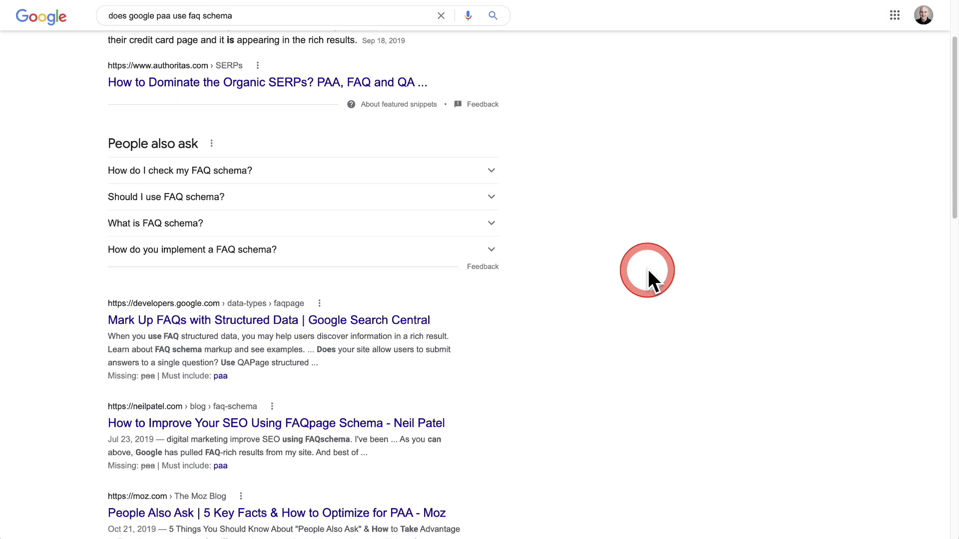
scroll(648, 269, down, 2)
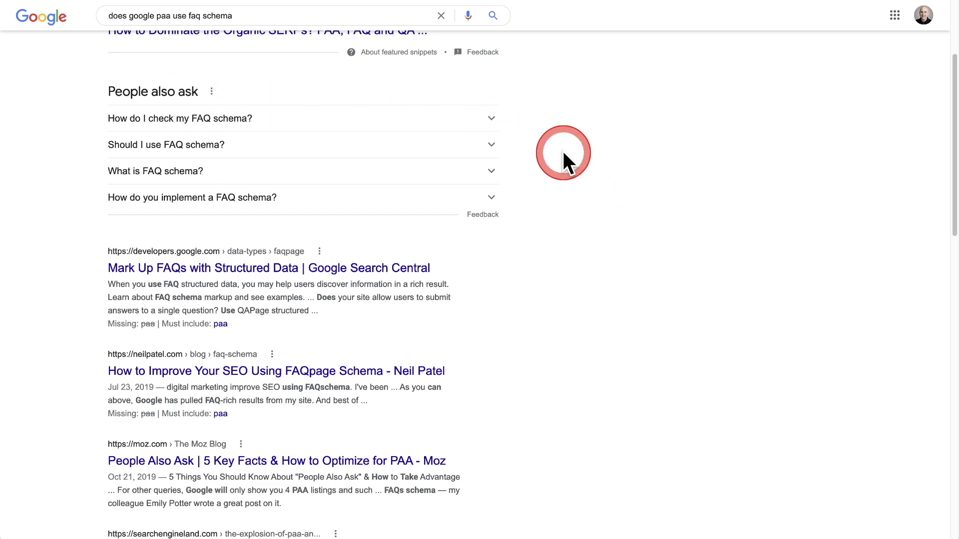
click(492, 120)
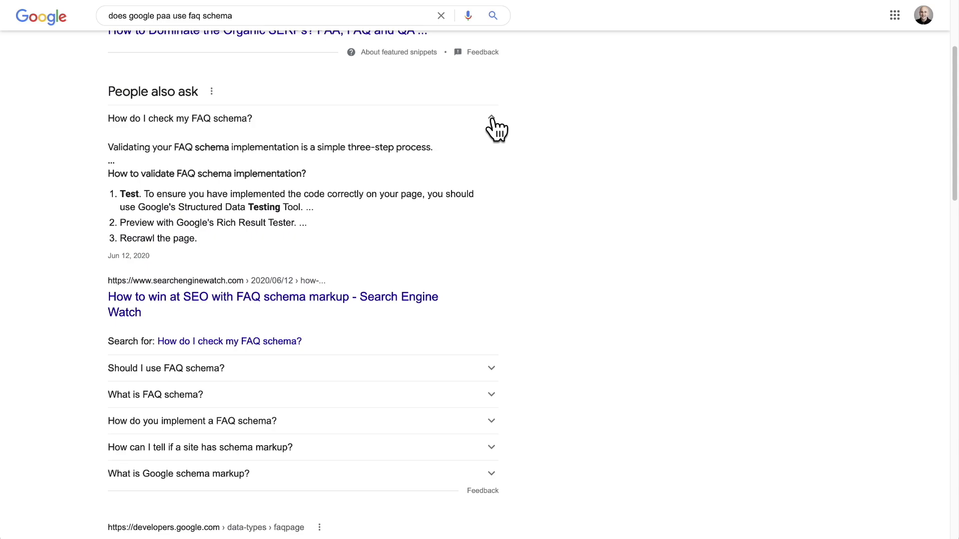
click(493, 120)
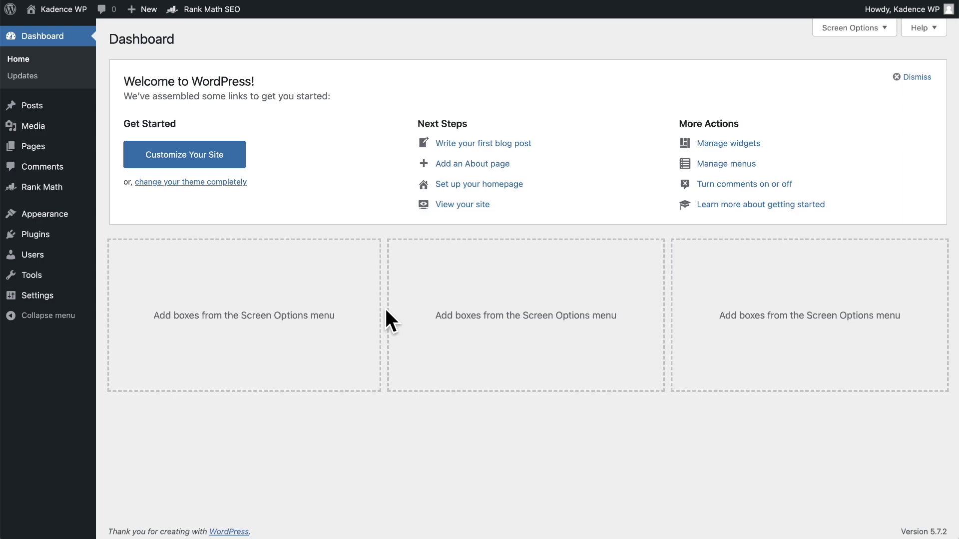
Step: Create a new post titled 'Let's Use FAQ Schema' and begin a /faq block command in its body
mouse_move(62, 108)
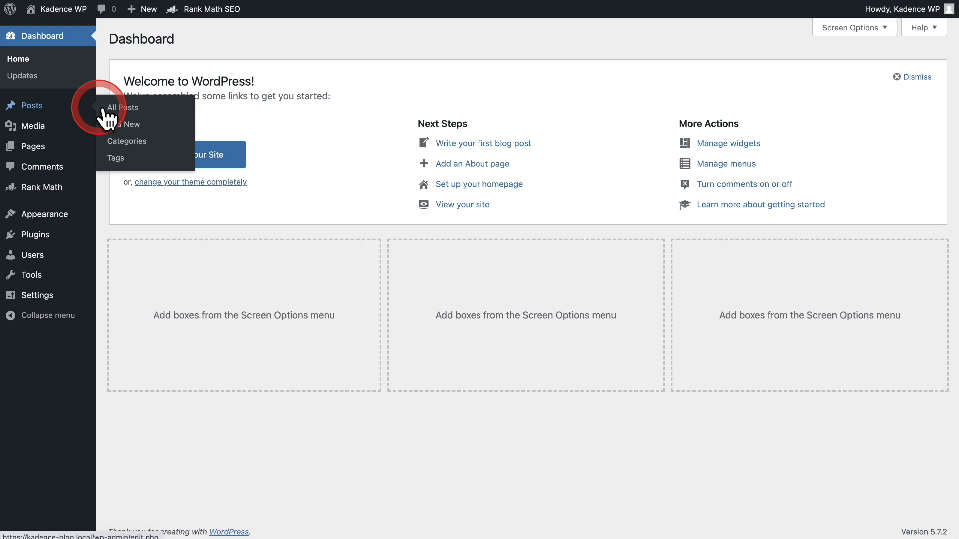
click(134, 126)
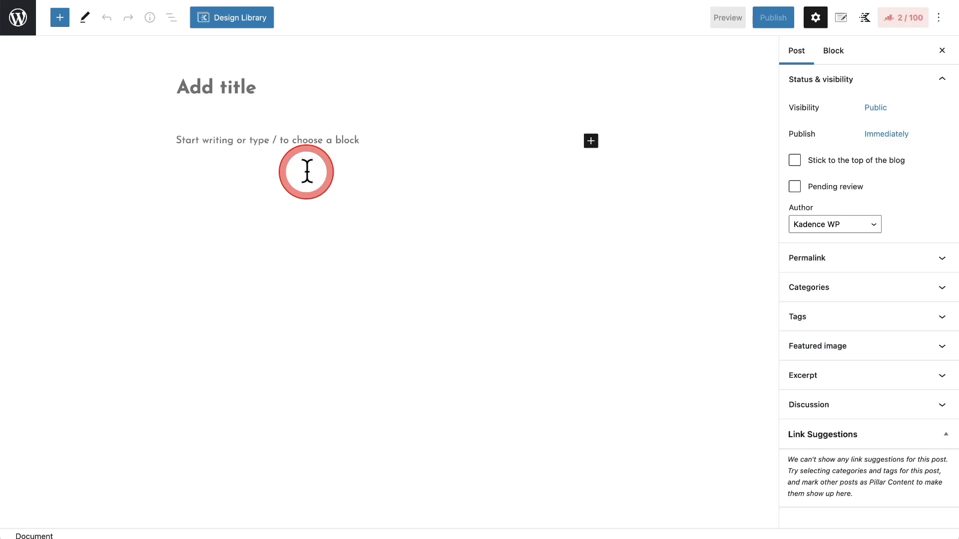
click(267, 124)
text(Let's Use FAQ Schema)
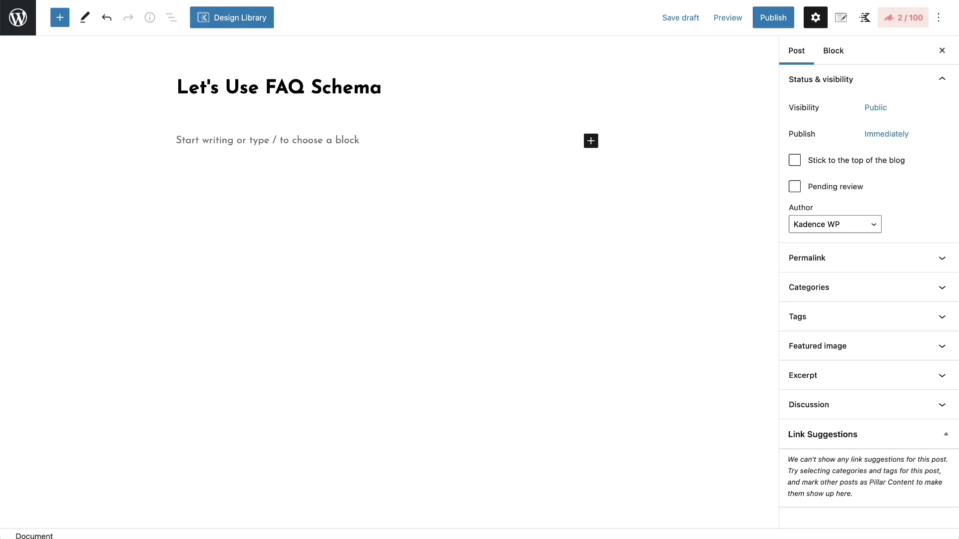
click(201, 138)
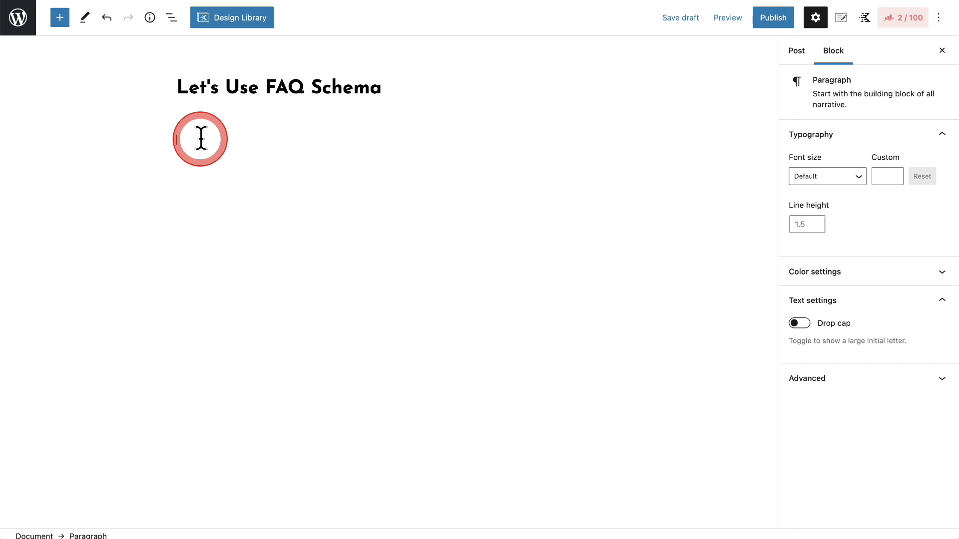
text(/)
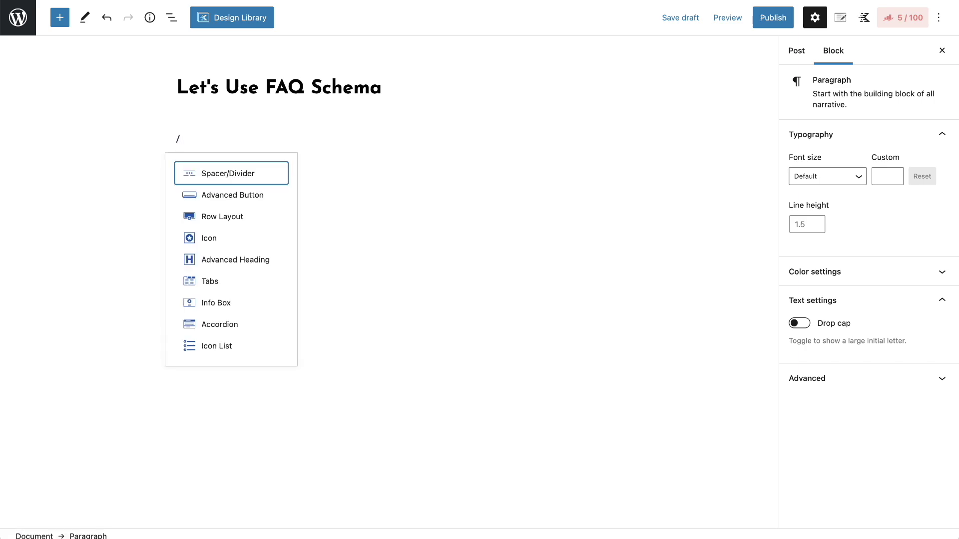
text(faq)
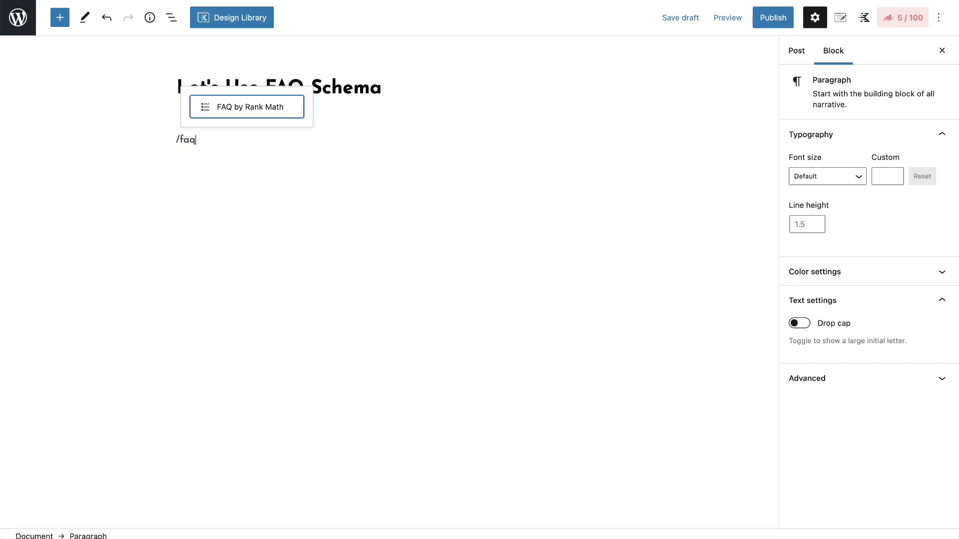
Step: Insert the FAQ by Rank Math block and fill in three questions with answers, starting with 'What is FAQ schema?'
click(245, 114)
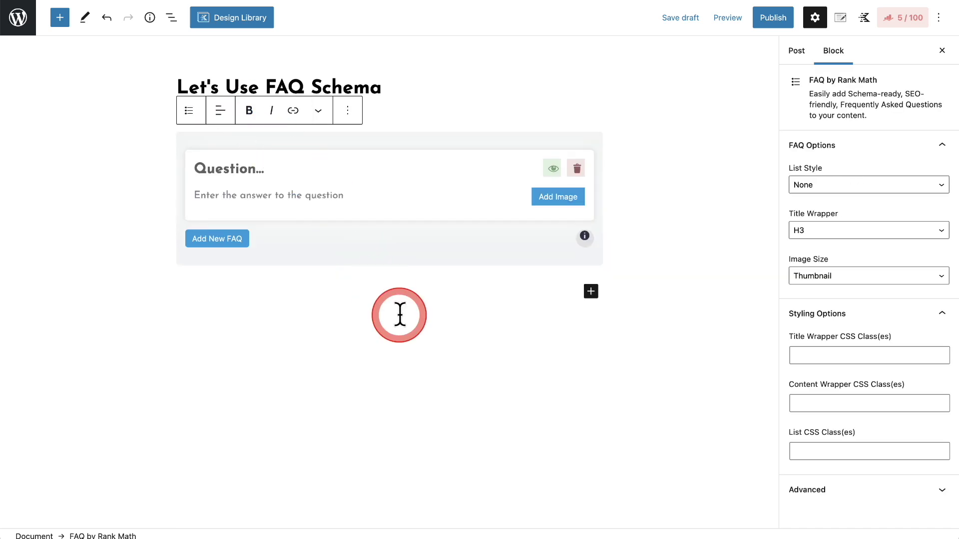
click(220, 170)
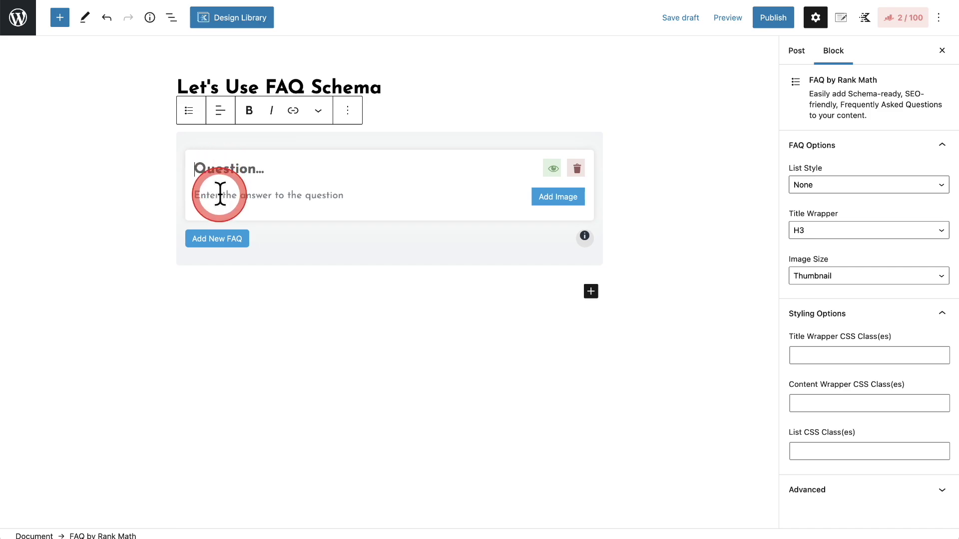
click(221, 194)
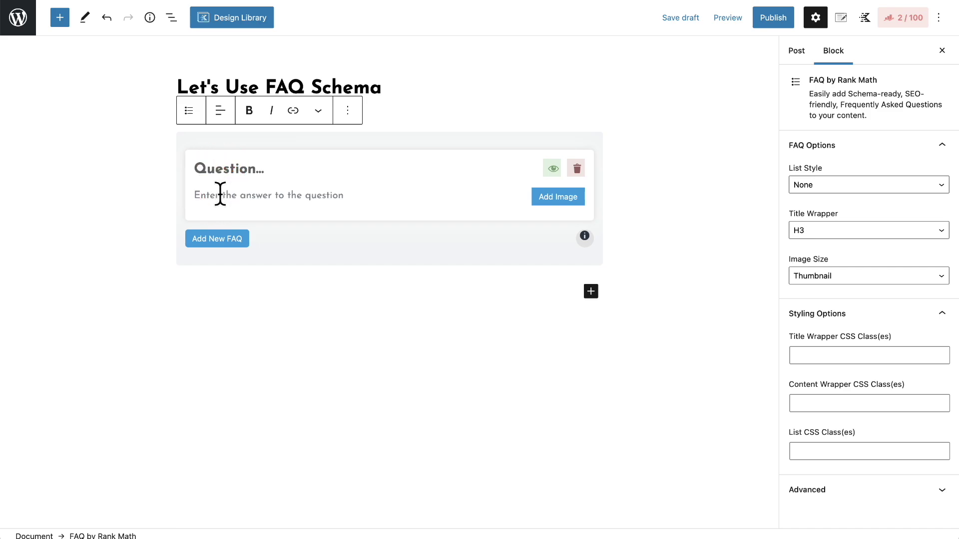
click(221, 195)
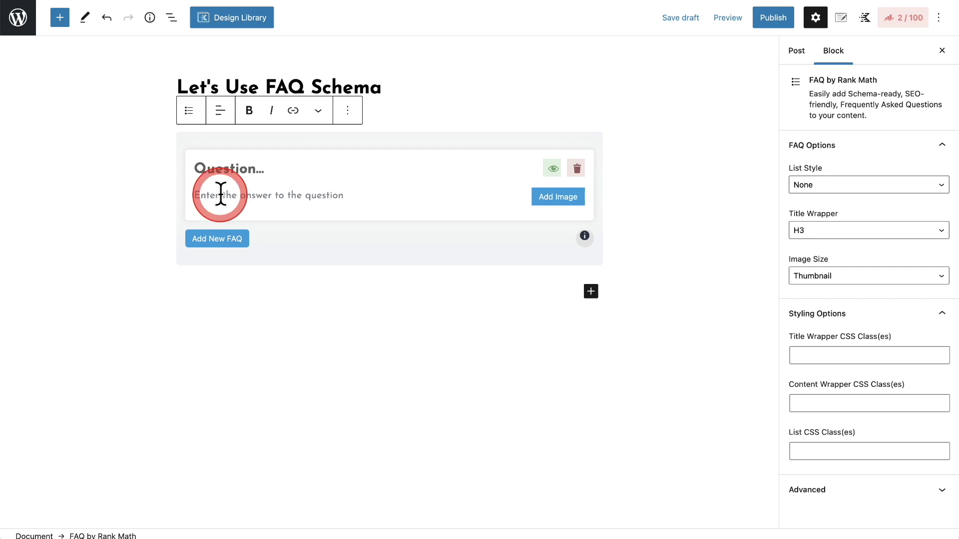
click(225, 244)
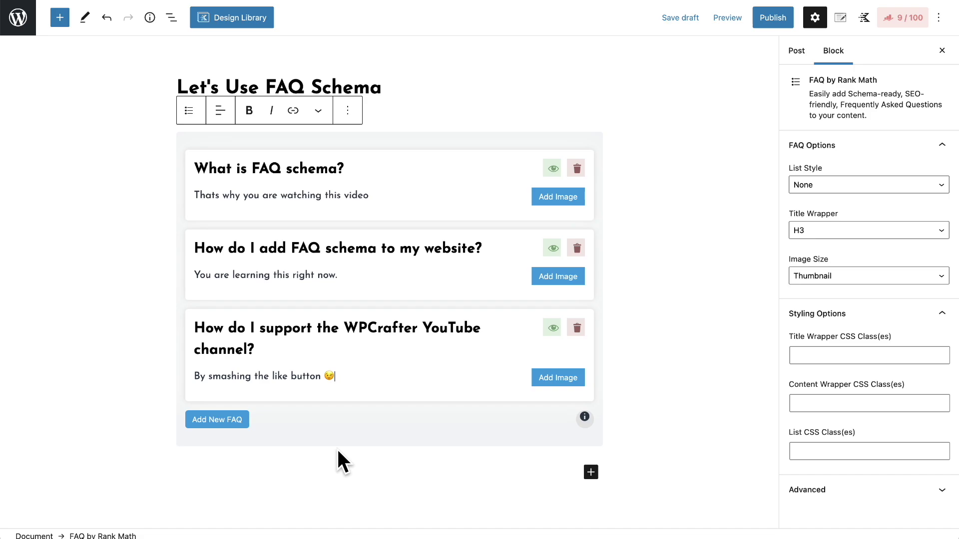
Step: Save the draft with Ctrl+S and start a slash command in a new paragraph below the FAQ block
key(ctrl+s)
click(543, 461)
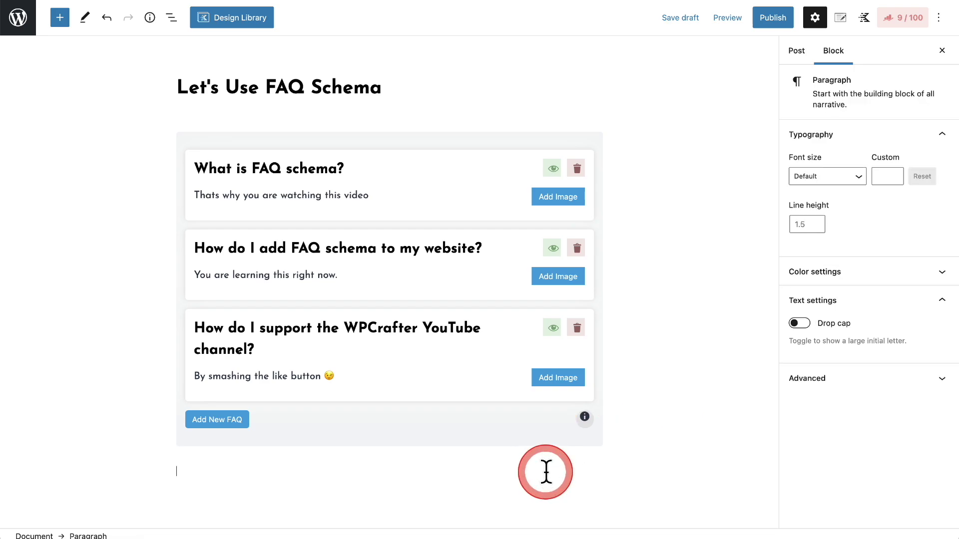
text(/)
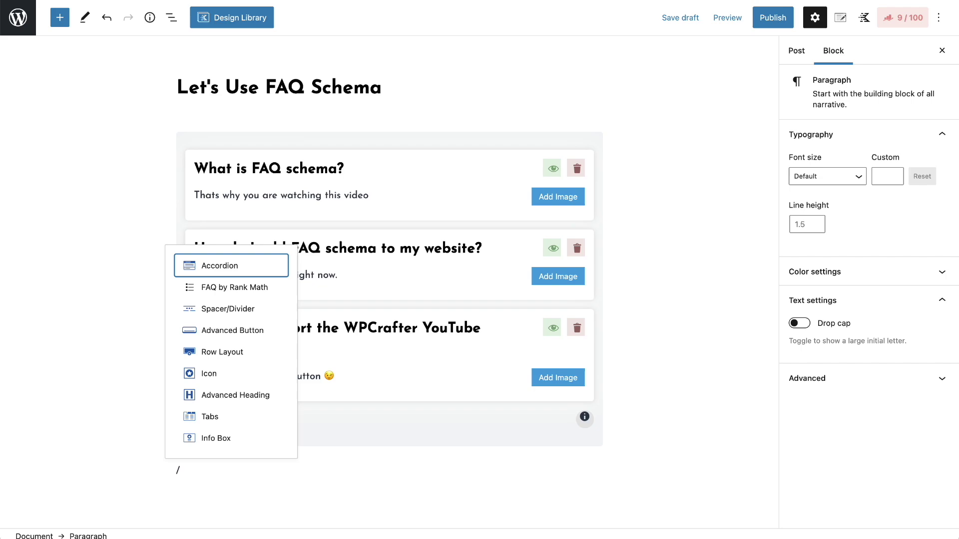
Step: Insert a Kadence Accordion with the bottom-left plain style and click into the first pane's title and content
click(216, 266)
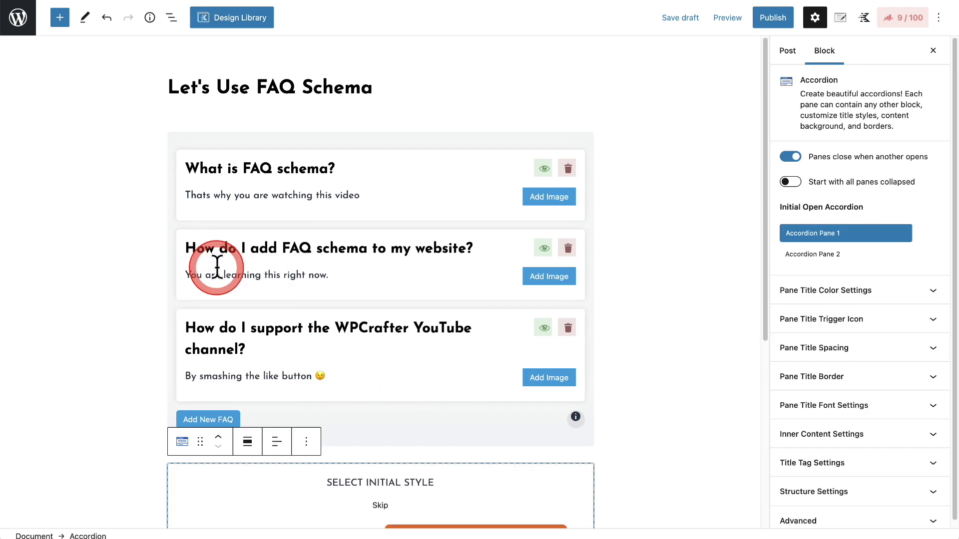
scroll(77, 295, down, 5)
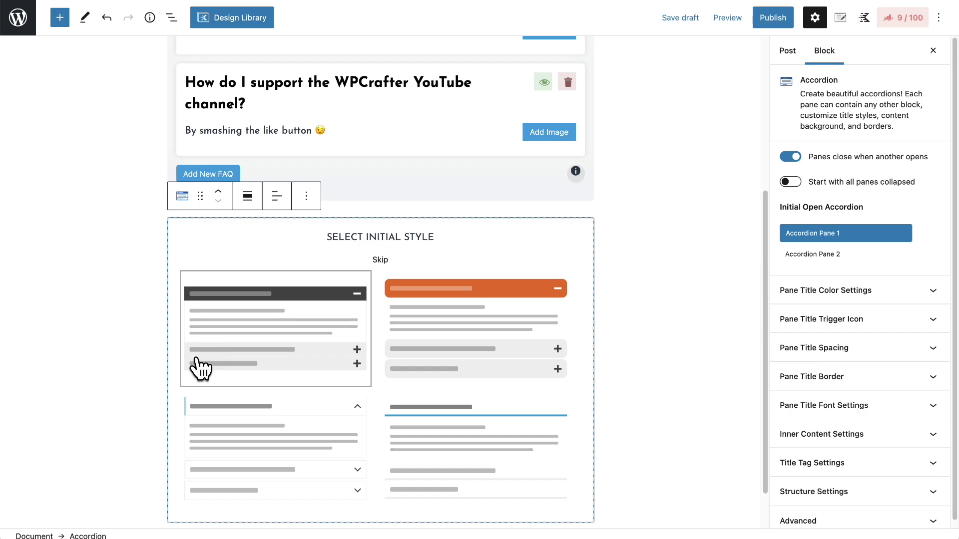
click(282, 407)
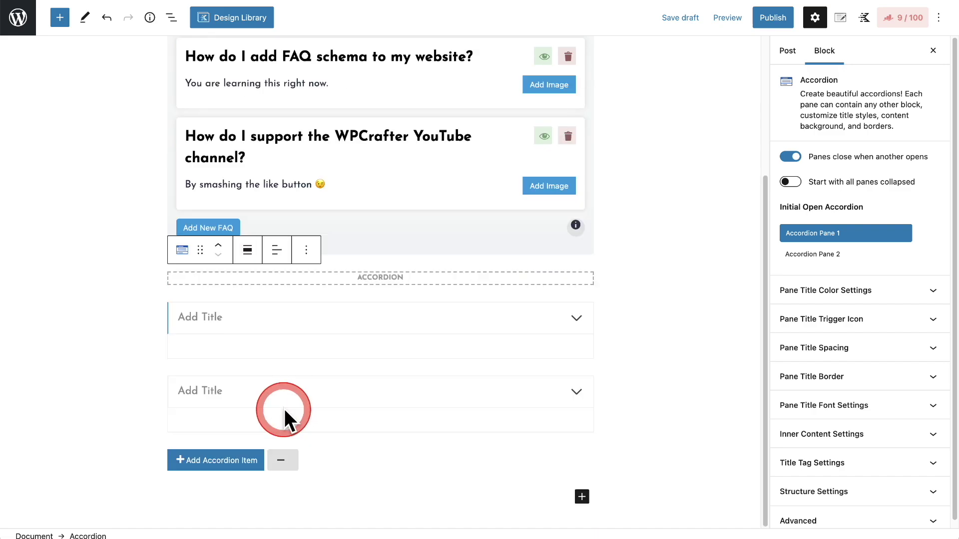
click(291, 314)
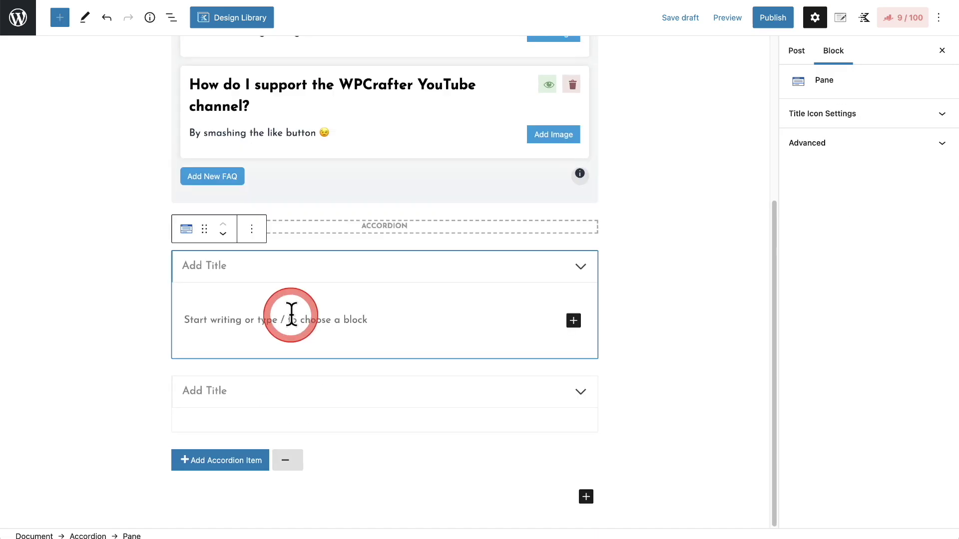
click(221, 273)
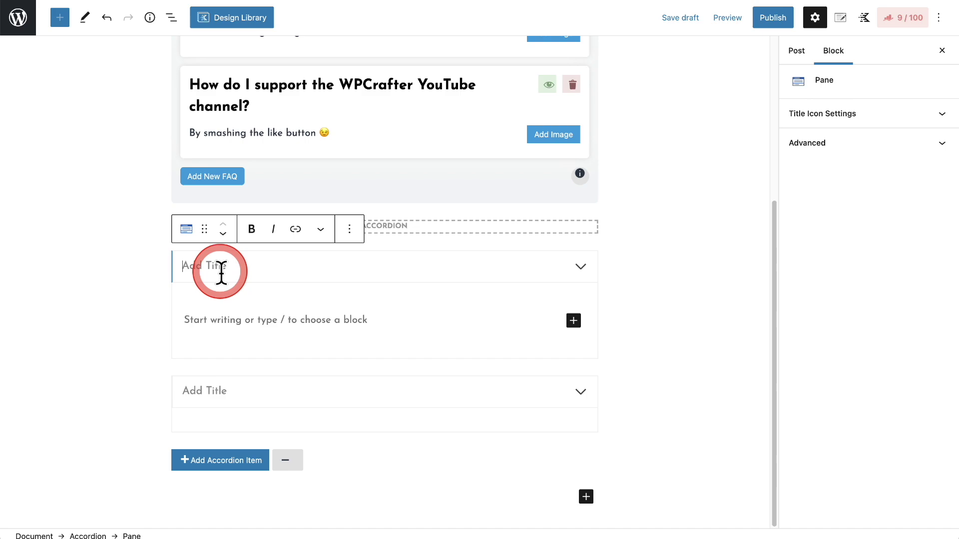
click(230, 323)
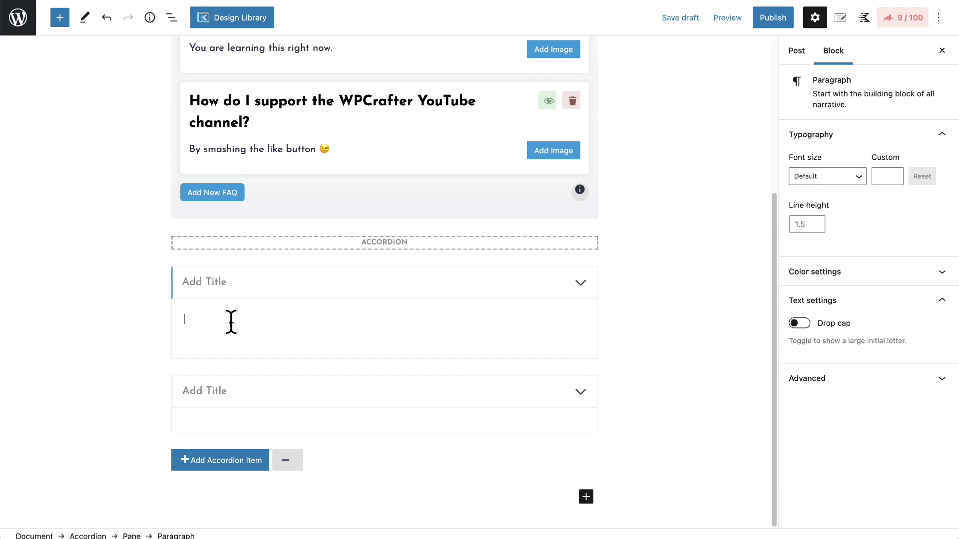
click(231, 322)
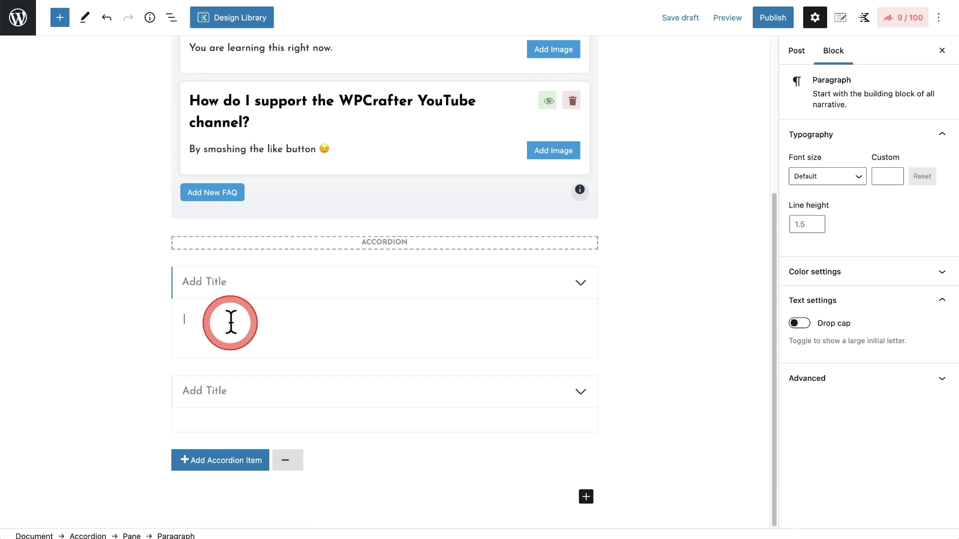
click(161, 370)
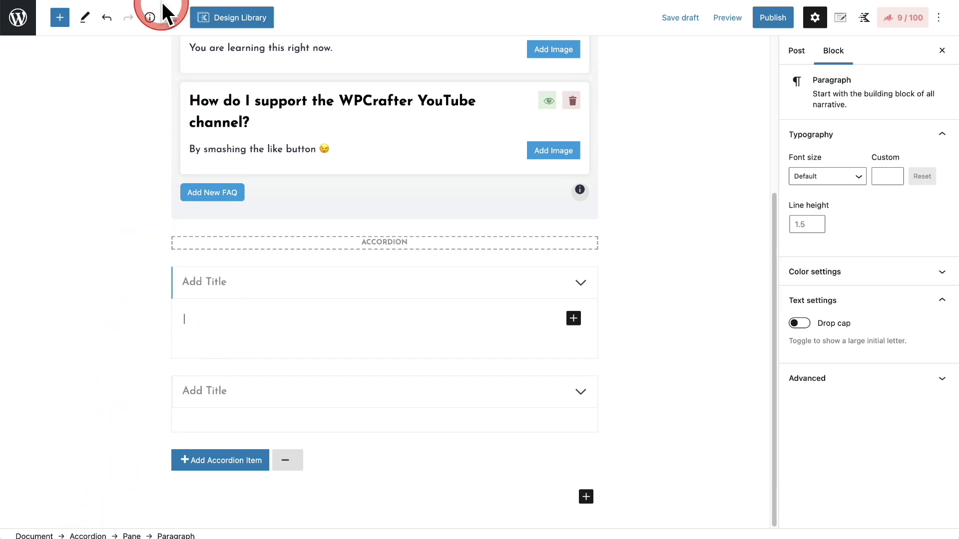
Step: Select the Accordion block through List View and expand its Structure Settings panel
click(172, 17)
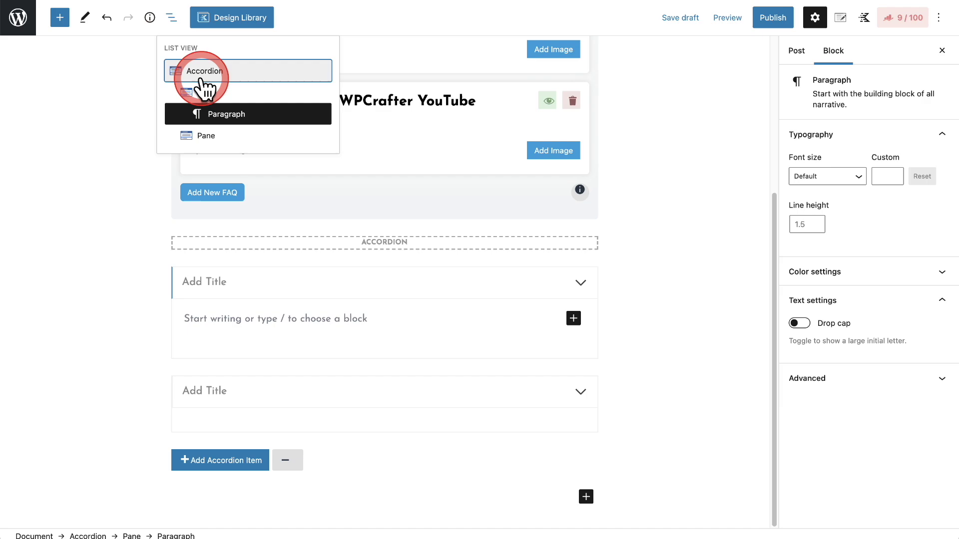
click(201, 79)
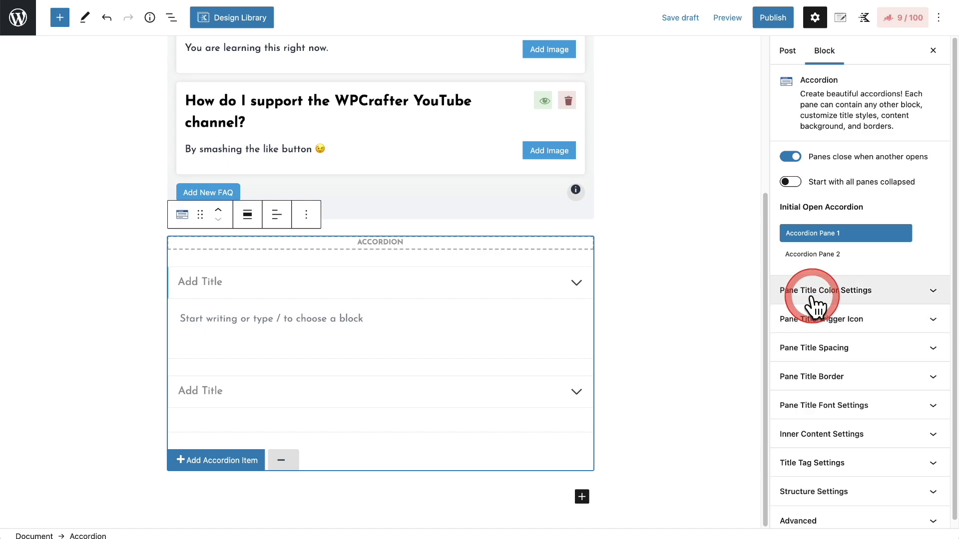
scroll(811, 299, down, 1)
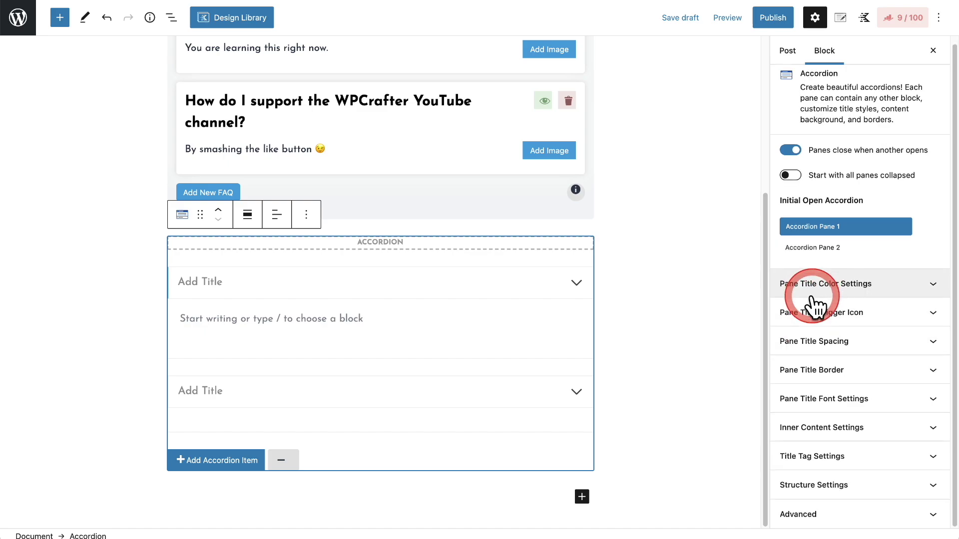
click(860, 487)
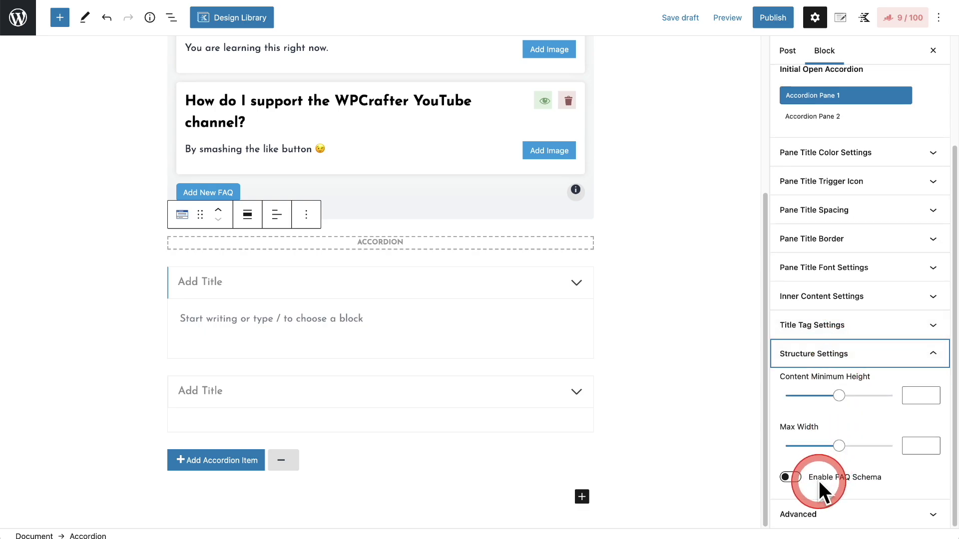
Step: Switch on the Enable FAQ Schema toggle for the accordion block
click(793, 476)
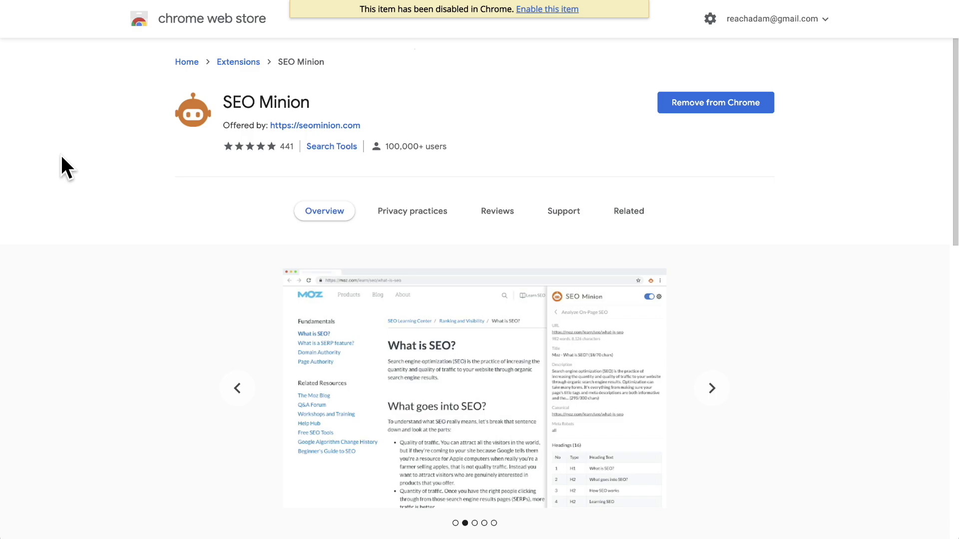
Step: Go from the SEO Minion store page back to the Google results for 'does google paa use faq schema'
click(206, 251)
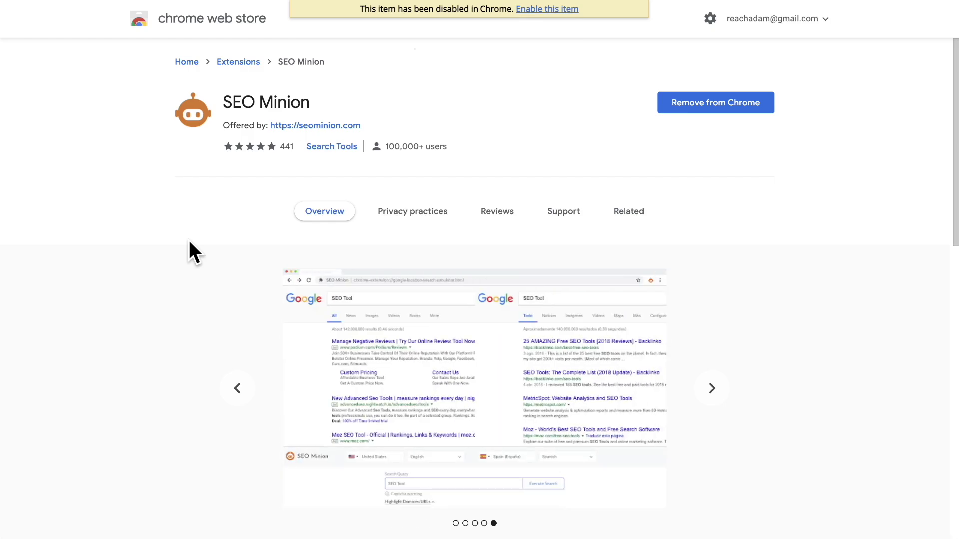
click(664, 236)
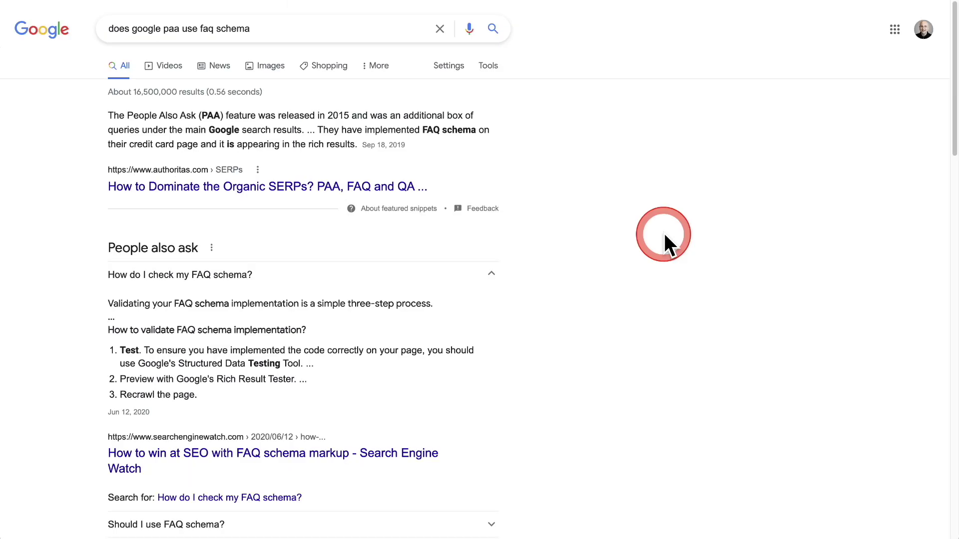
scroll(666, 235, down, 5)
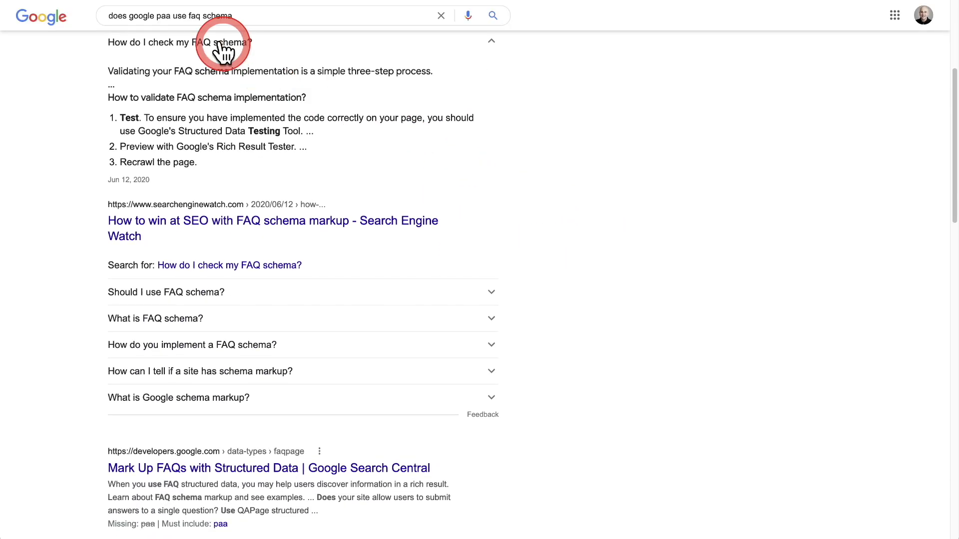
scroll(274, 124, up, 4)
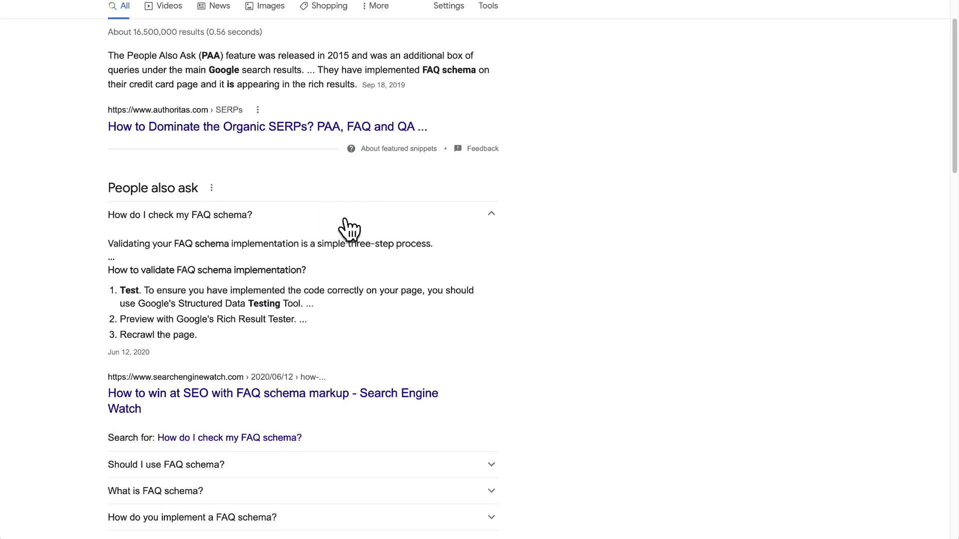
scroll(369, 225, down, 1)
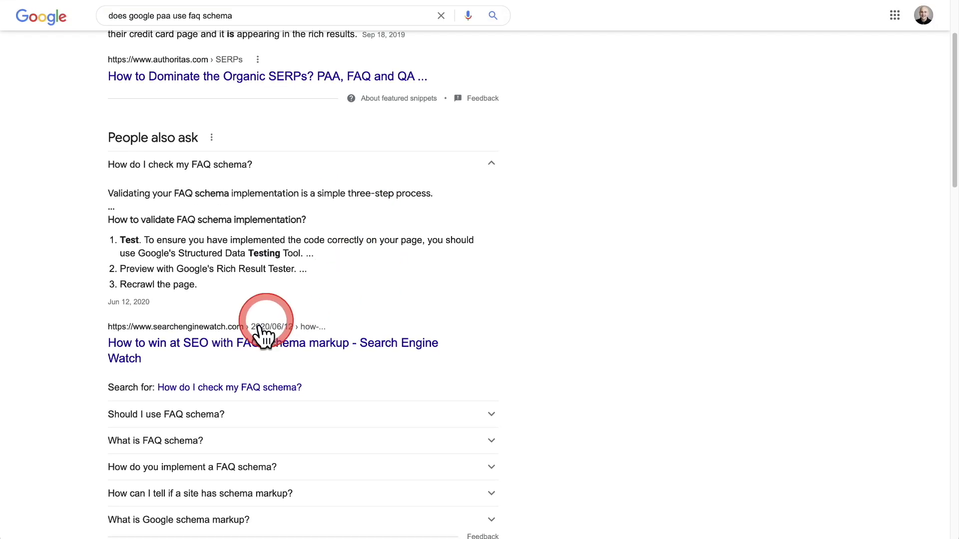